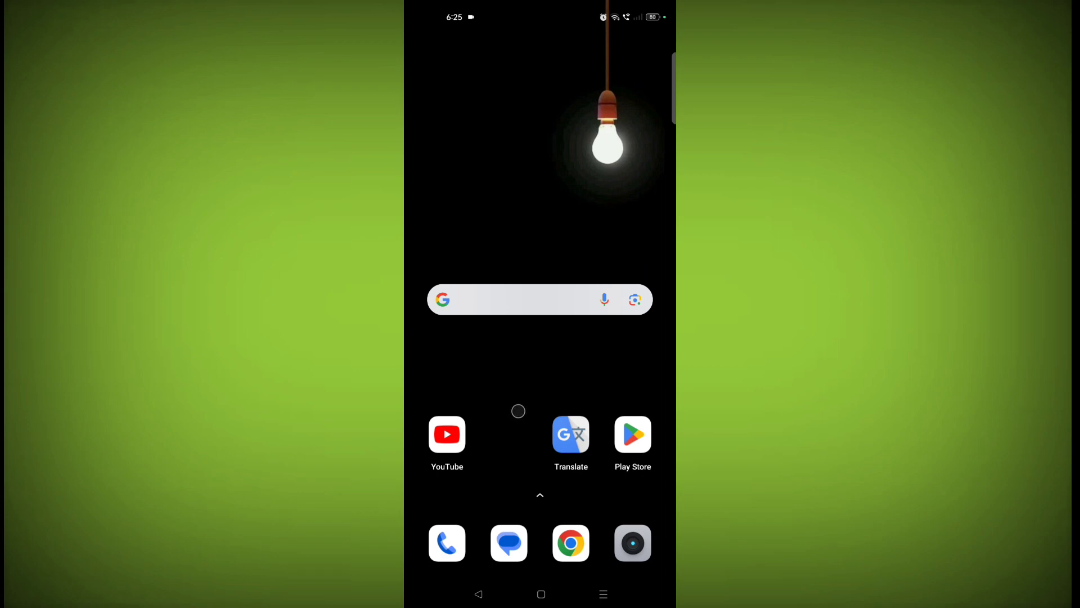
Open the app drawer and scroll through it to reach the Settings app
left_click_drag(520, 459, 520, 226)
scroll(594, 139, "down", 10)
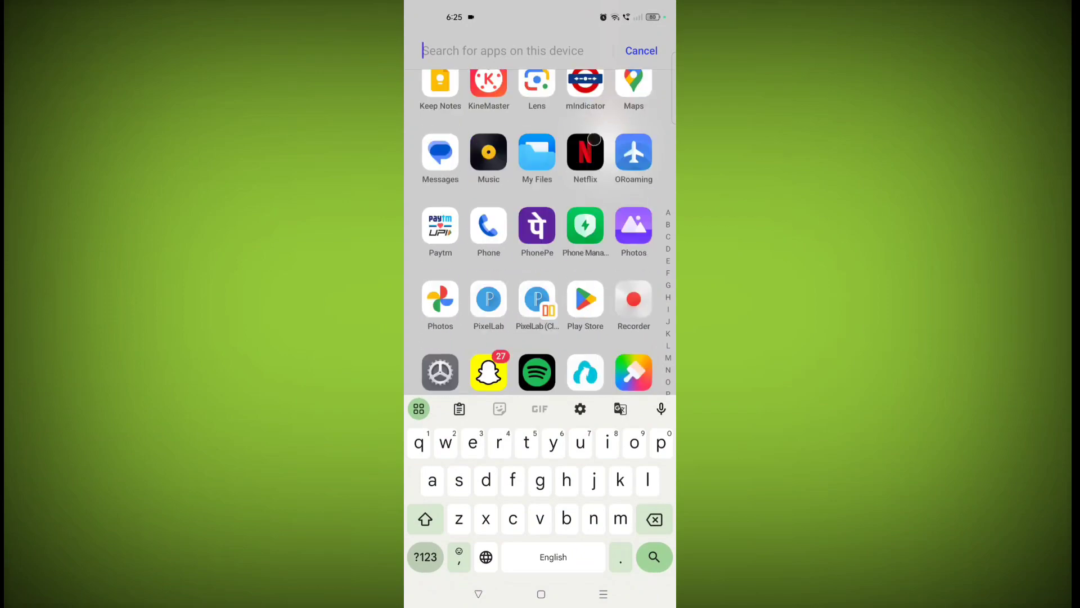
scroll(601, 197, "up", 2)
scroll(524, 366, "down", 3)
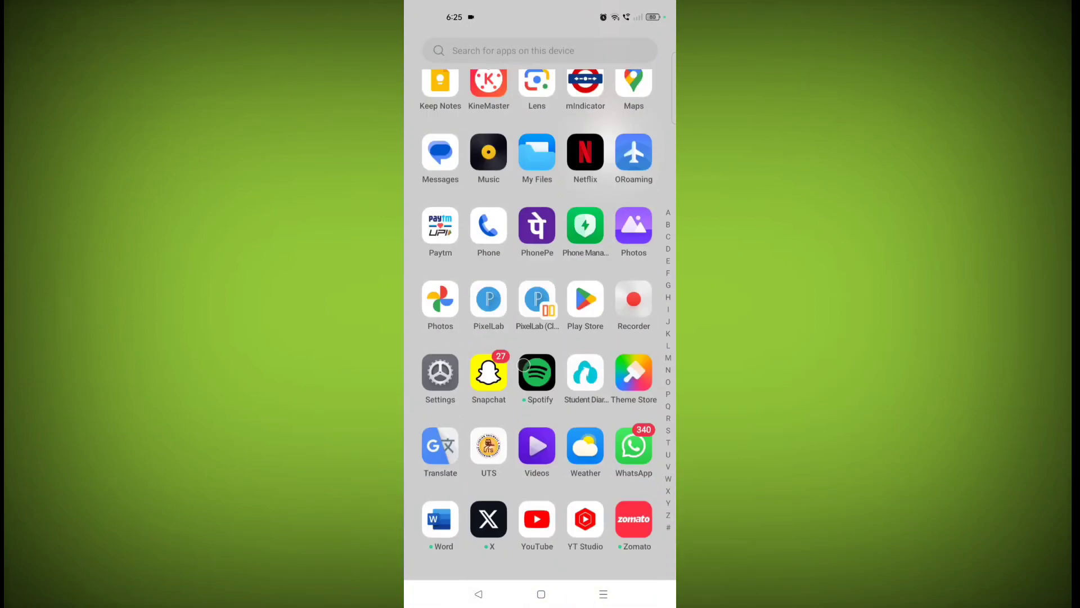
left_click(442, 372)
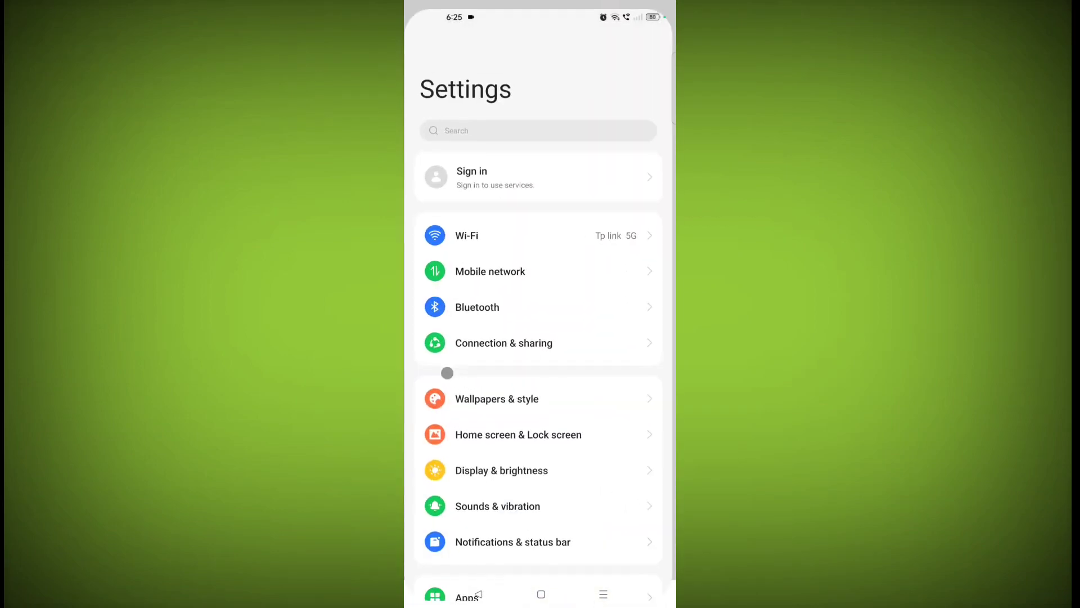
scroll(556, 242, "down", 3)
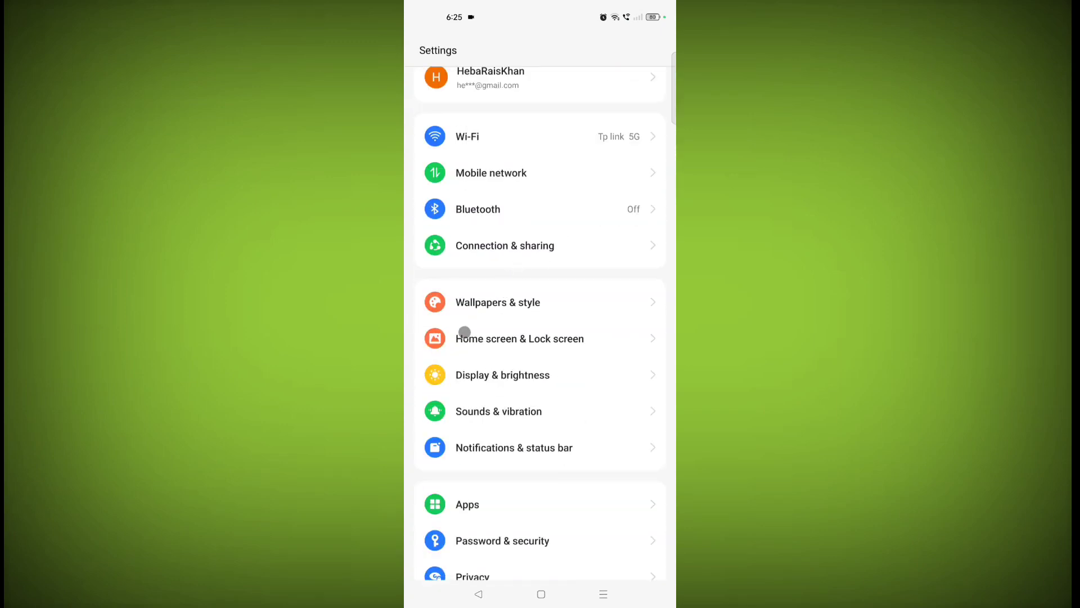
left_click(587, 341)
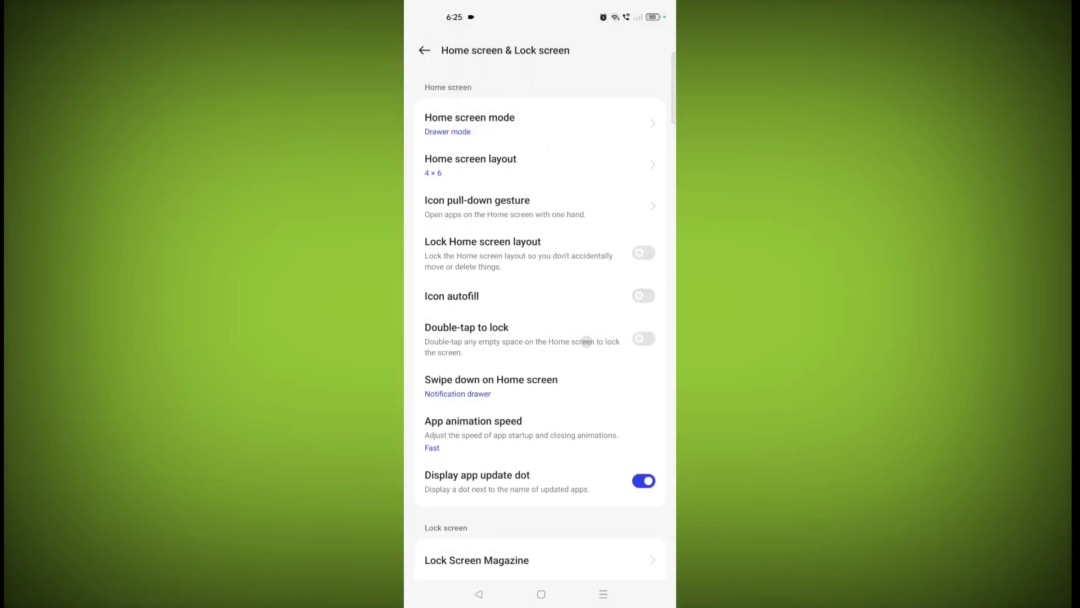
scroll(557, 237, "down", 2)
scroll(556, 236, "down", 5)
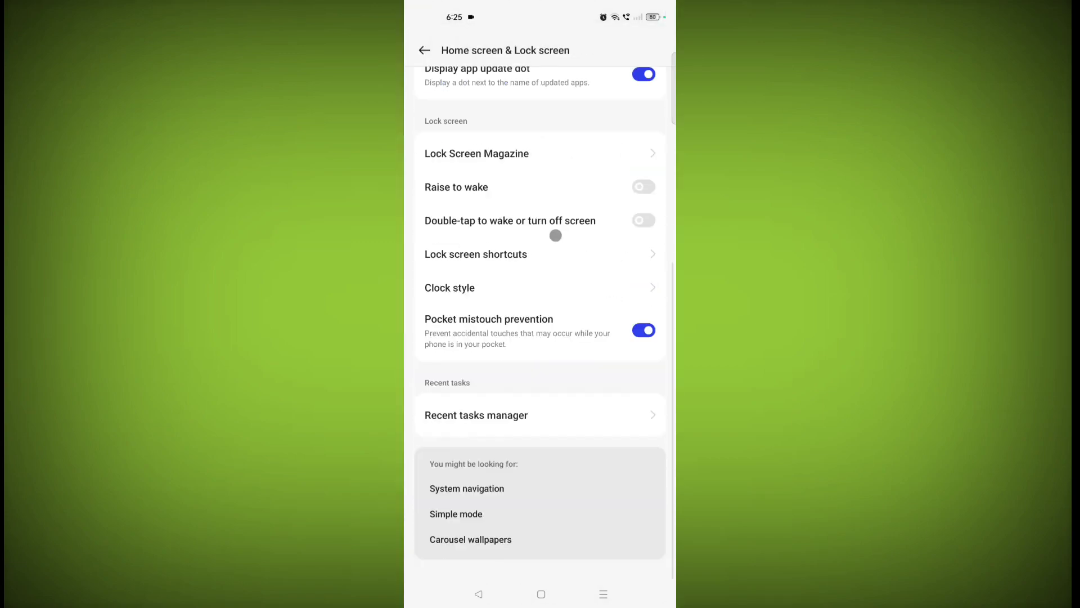
left_click(437, 522)
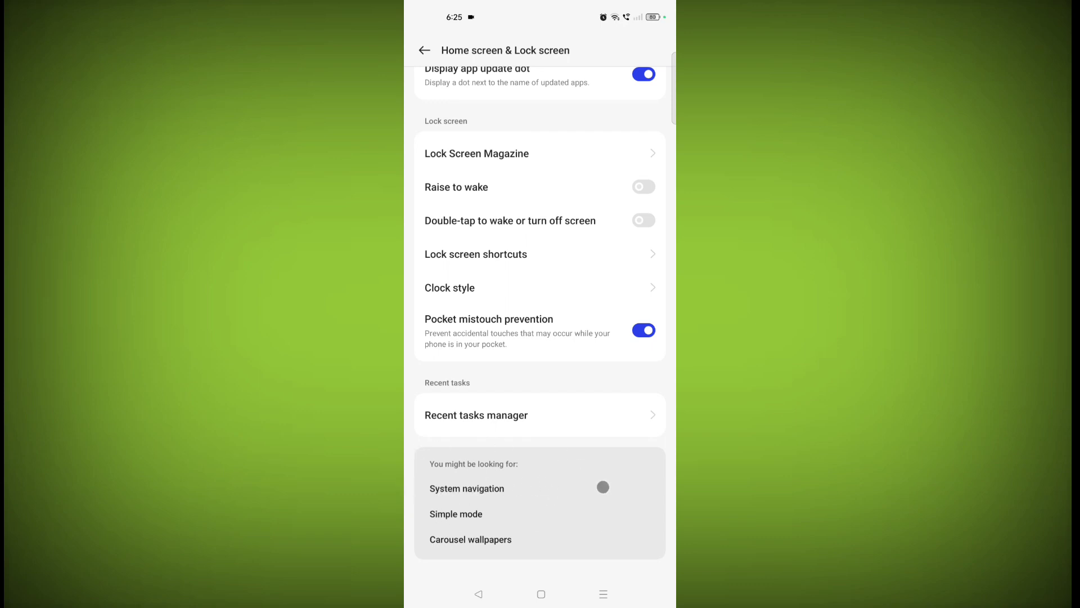
left_click_drag(595, 490, 663, 312)
left_click(425, 38)
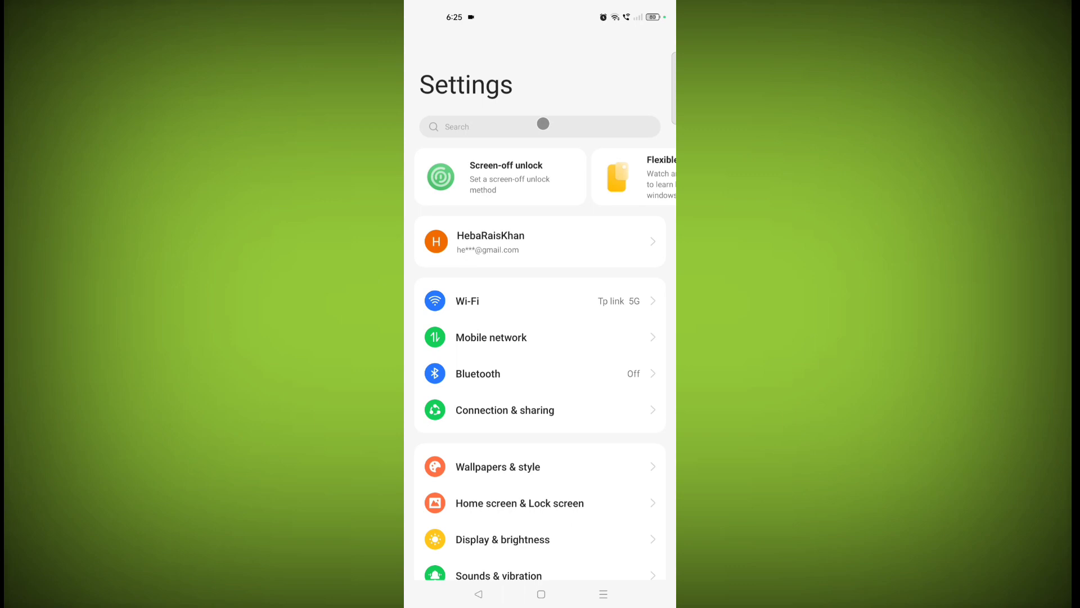
Search Settings for 'navi' and open the Gesture navigation result
left_click(543, 123)
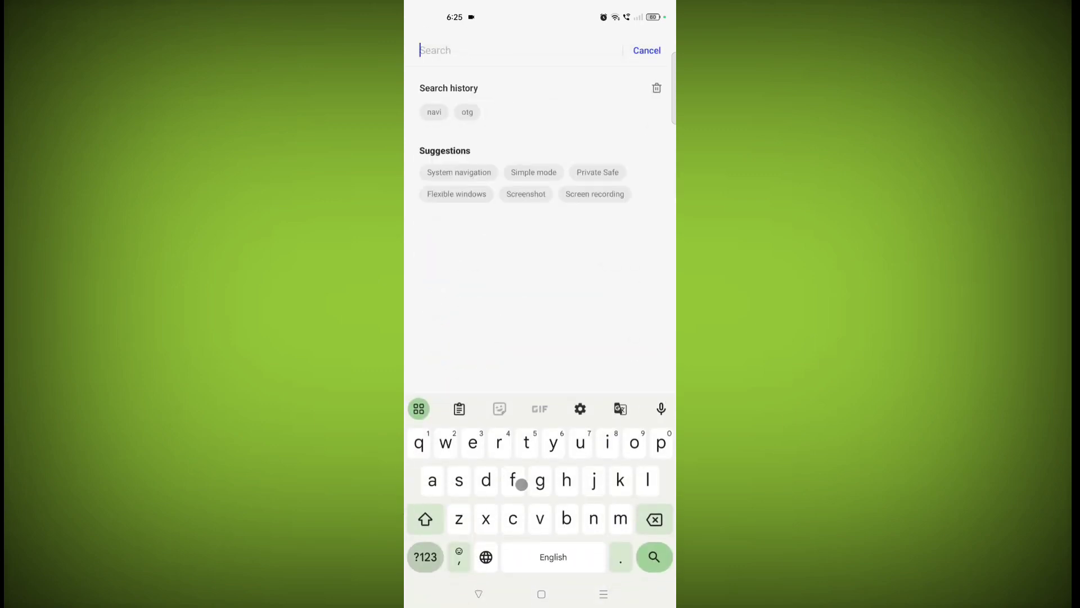
type("n")
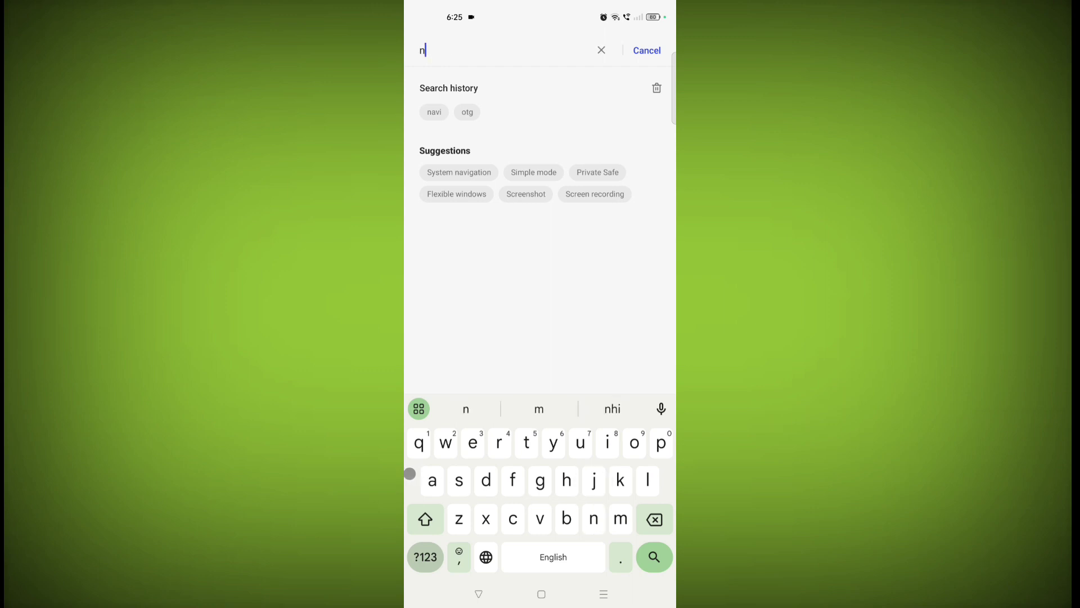
type("av")
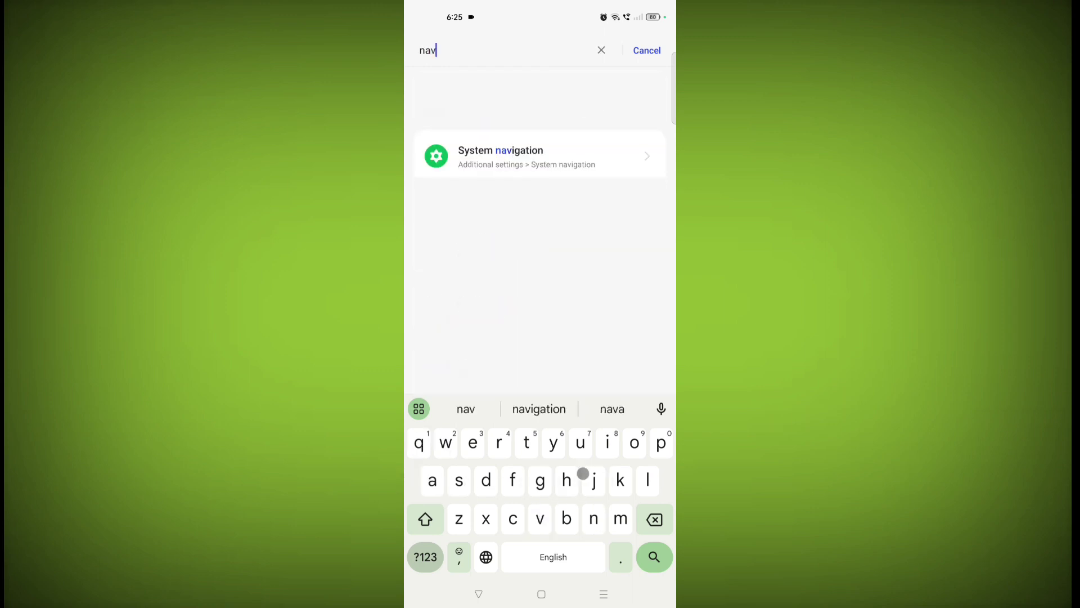
type("i")
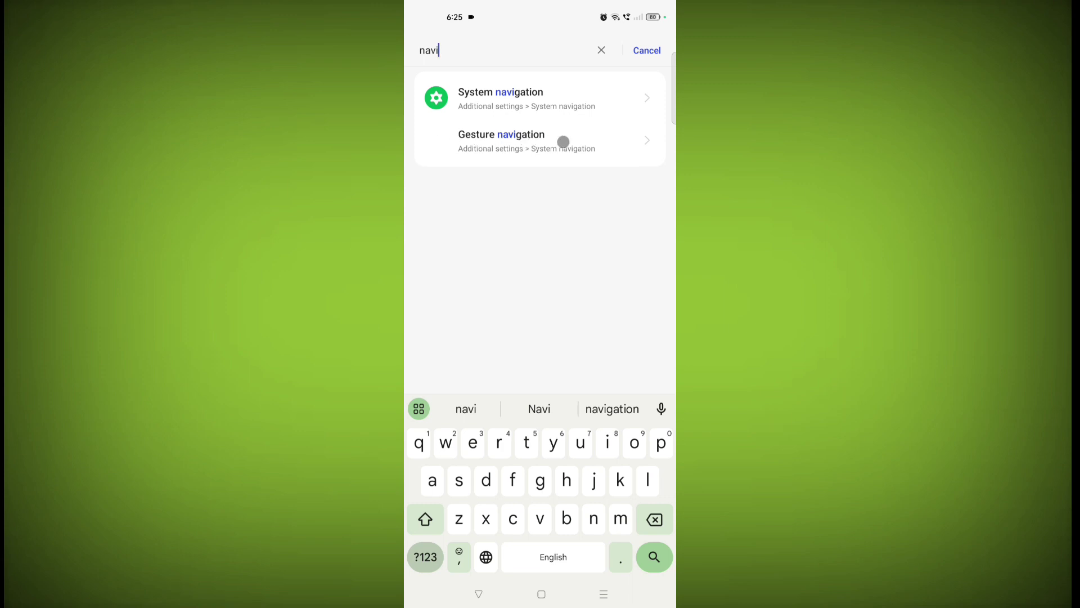
left_click(563, 141)
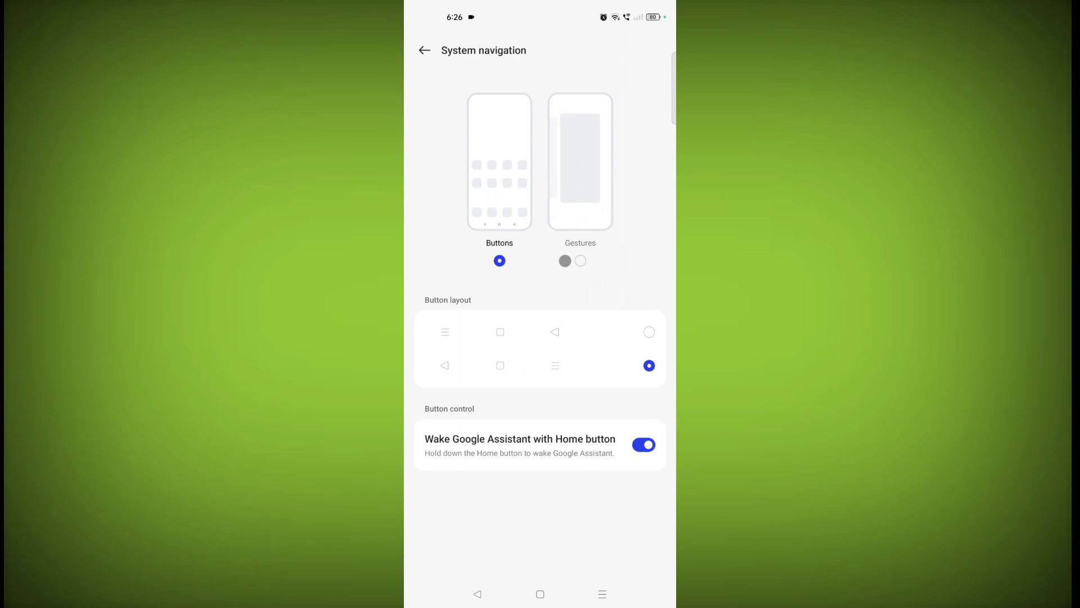
Select Gestures as the navigation style and start the Learn gestures tutorial
left_click(578, 260)
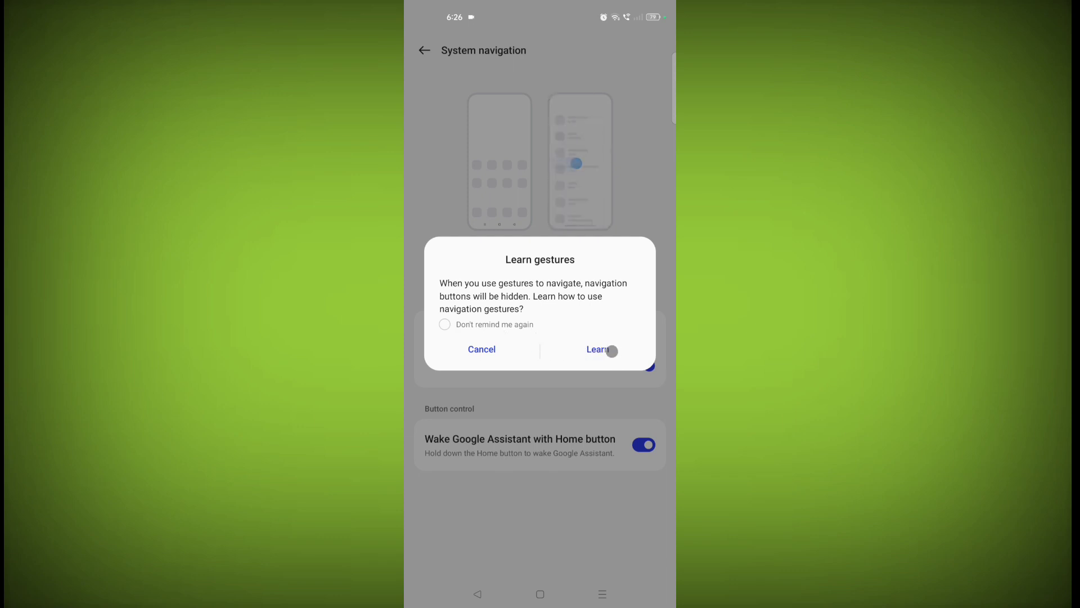
left_click(586, 349)
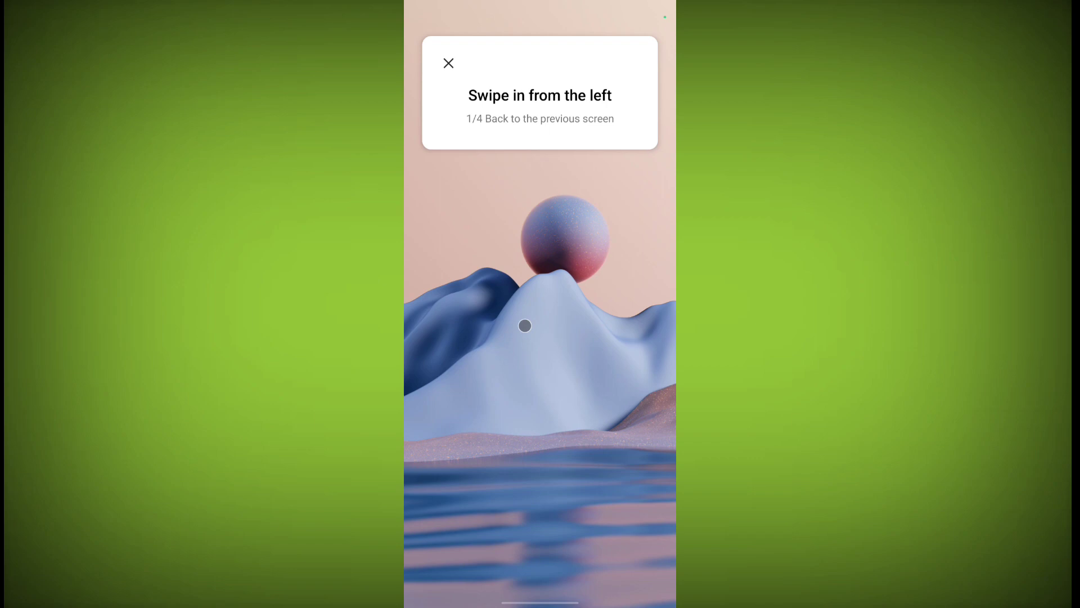
Practise the back gesture from the left edge, then from the right edge
left_click_drag(418, 319, 519, 318)
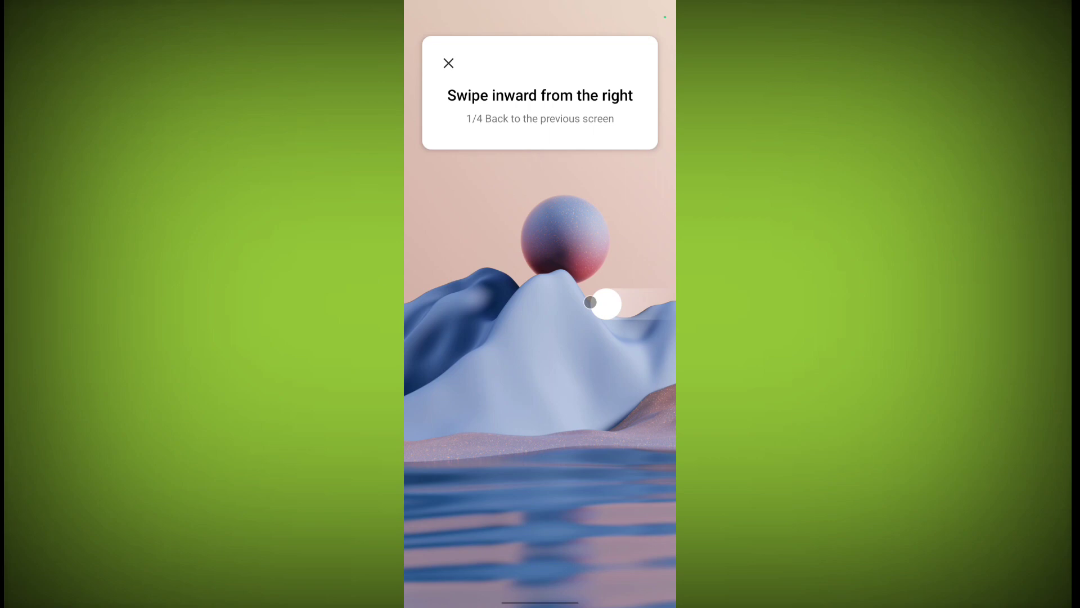
left_click_drag(664, 301, 588, 306)
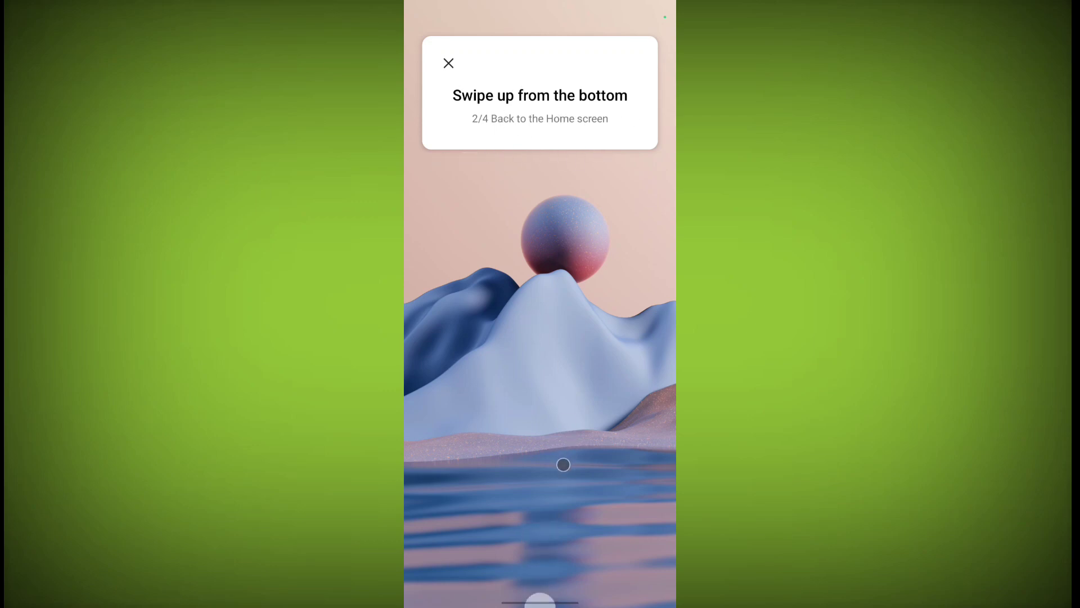
Practise the Home, recent apps, and previous-app gestures to finish the tutorial
left_click_drag(549, 601, 552, 429)
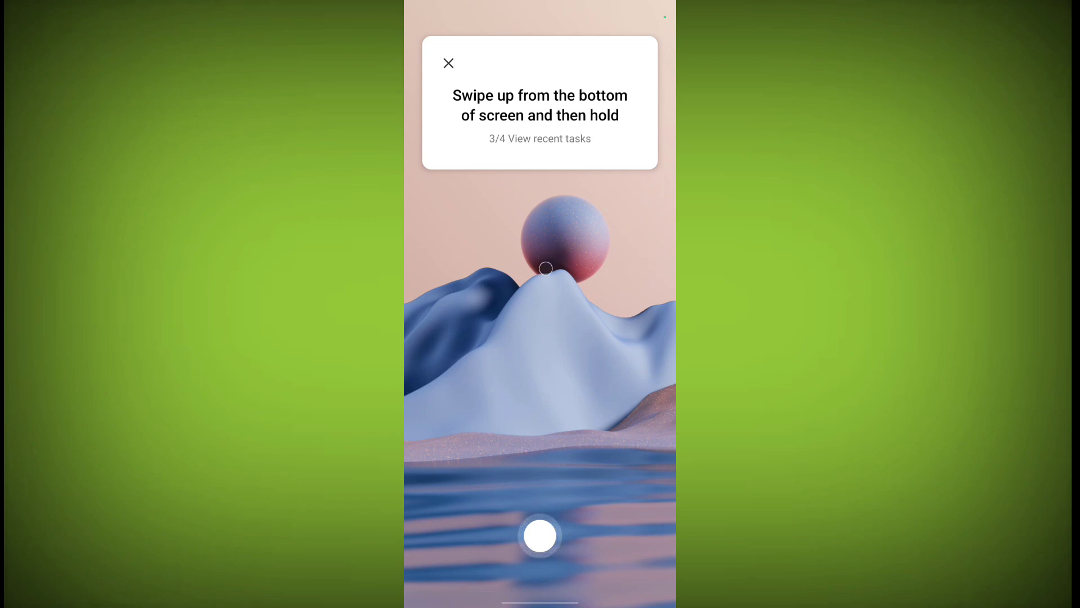
left_click_drag(540, 605, 541, 515)
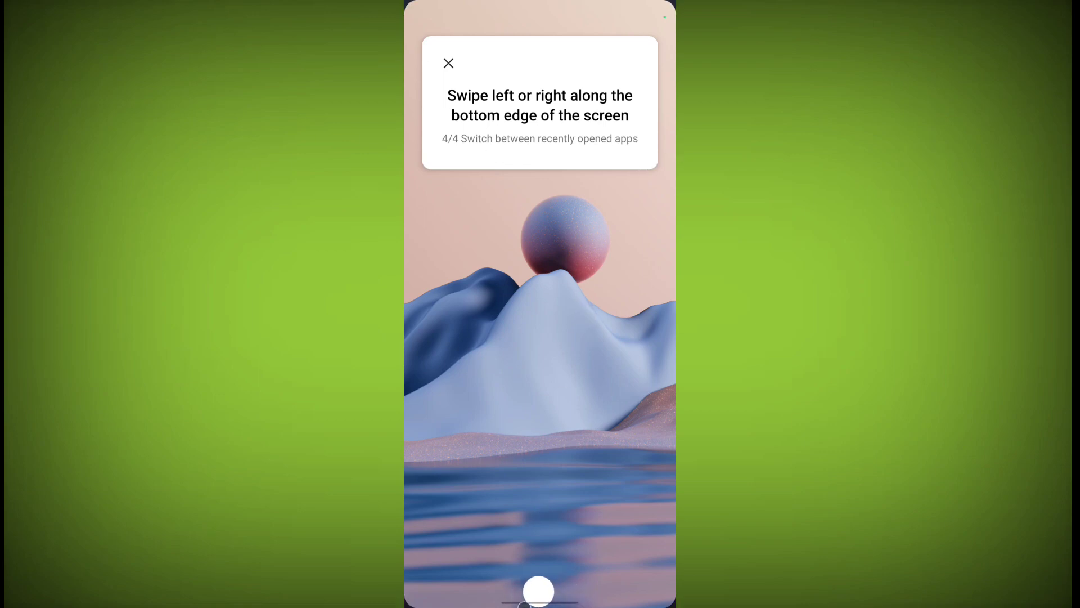
left_click_drag(512, 604, 647, 605)
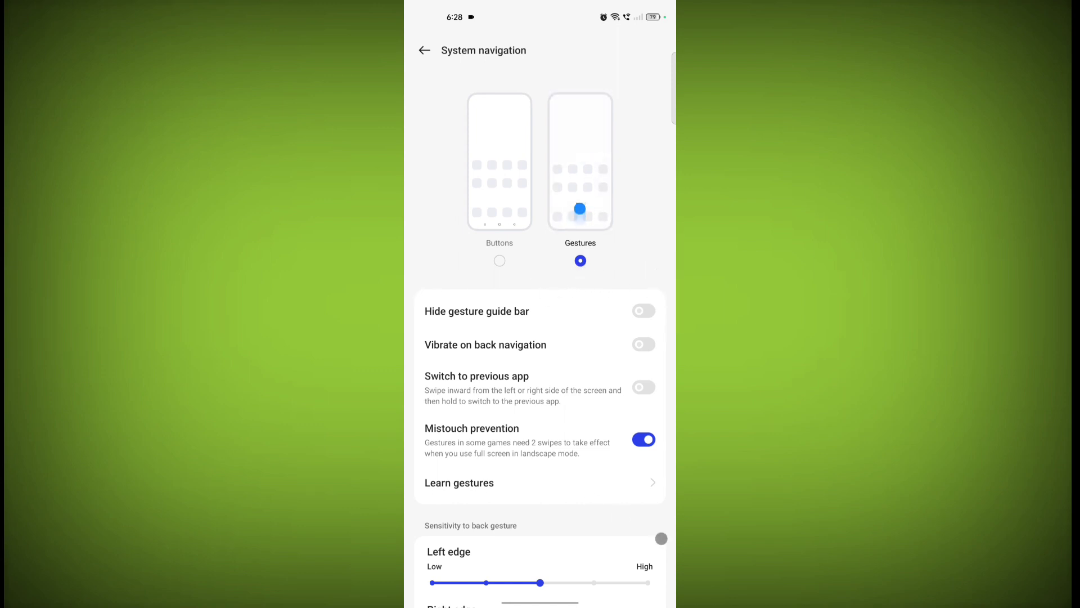
Use gestures to go back, go home, open recents, then dismiss recents
left_click_drag(660, 538, 406, 292)
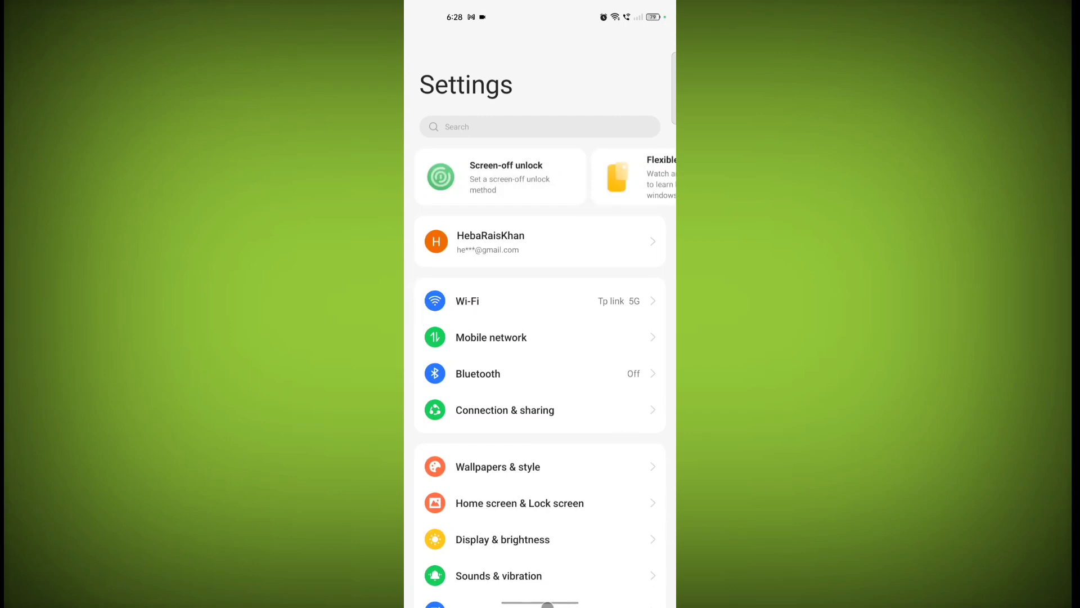
left_click_drag(554, 599, 552, 434)
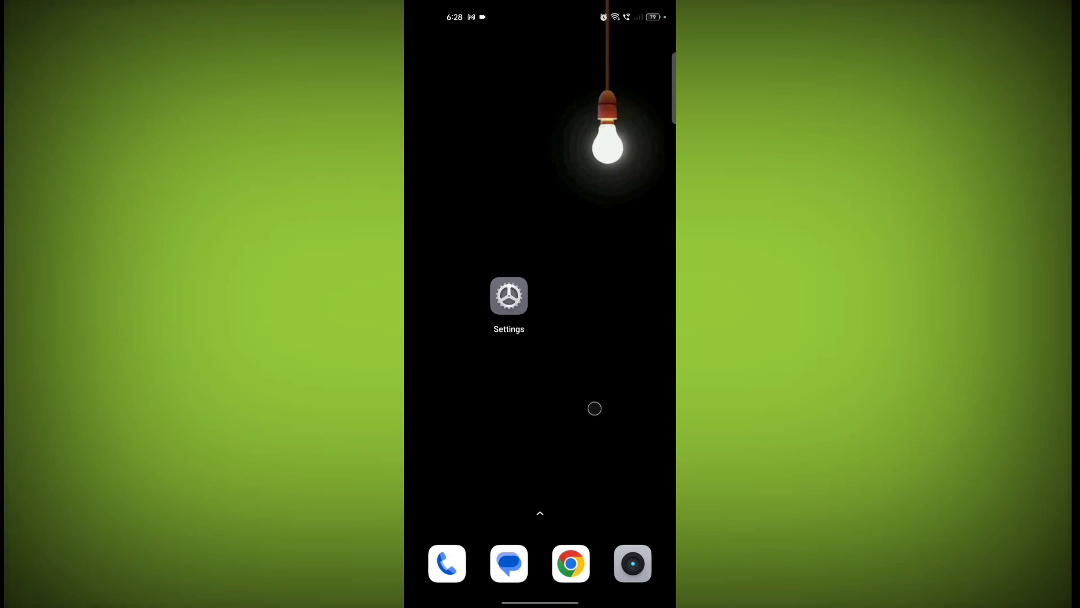
left_click_drag(544, 604, 542, 493)
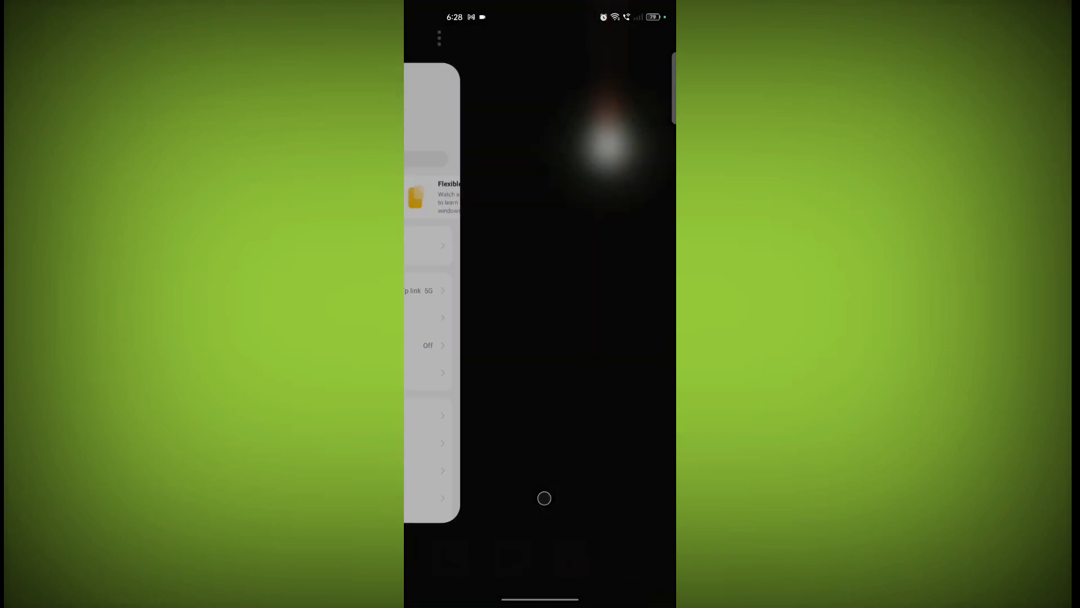
left_click(645, 480)
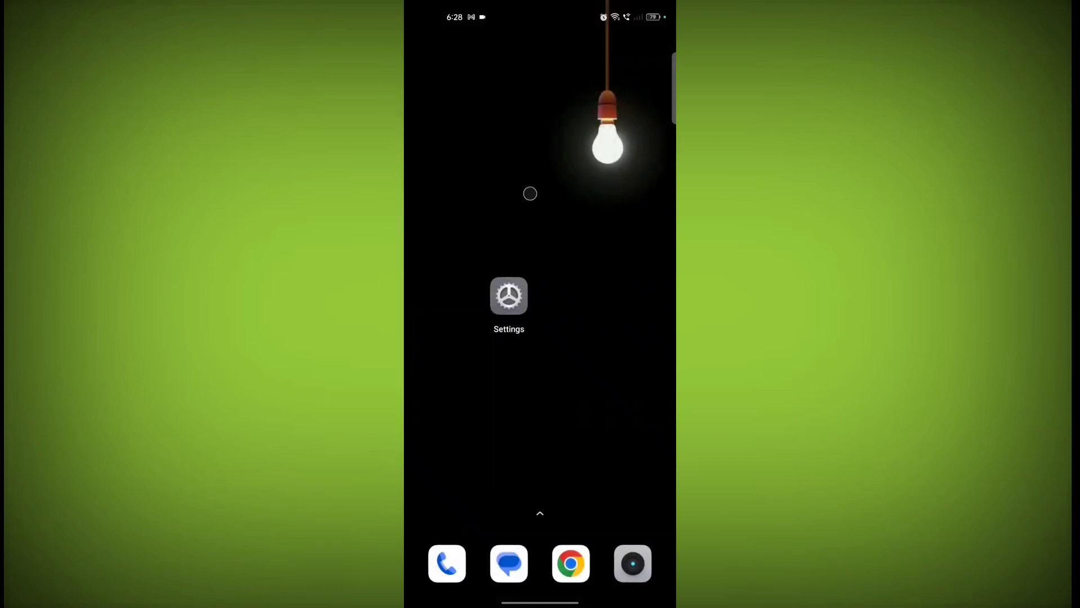